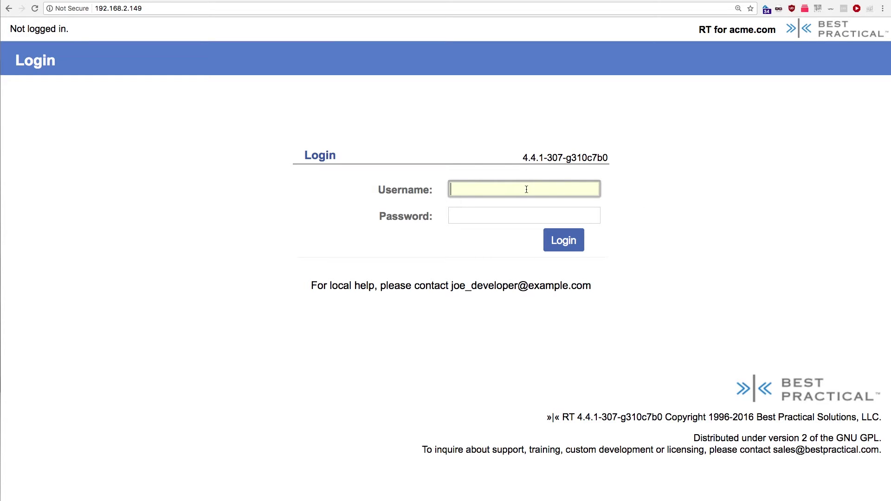
text(alice)
Log in to RT as alice and open the new-ticket queue list
key(Tab)
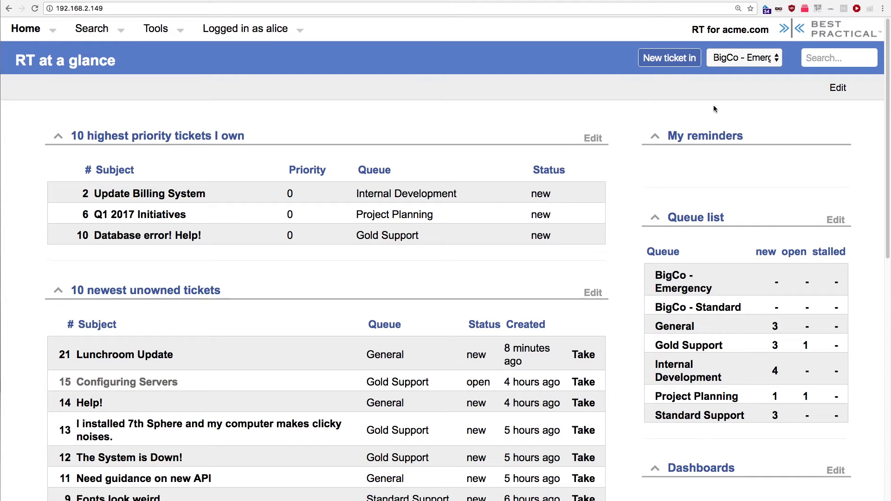
click(751, 58)
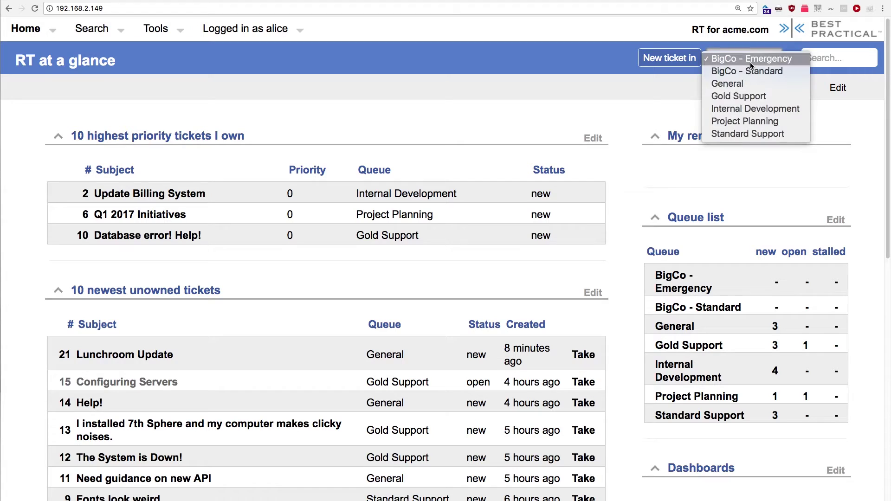
Create ticket 22, 'System Testing Notice', with a description in the General queue
click(727, 84)
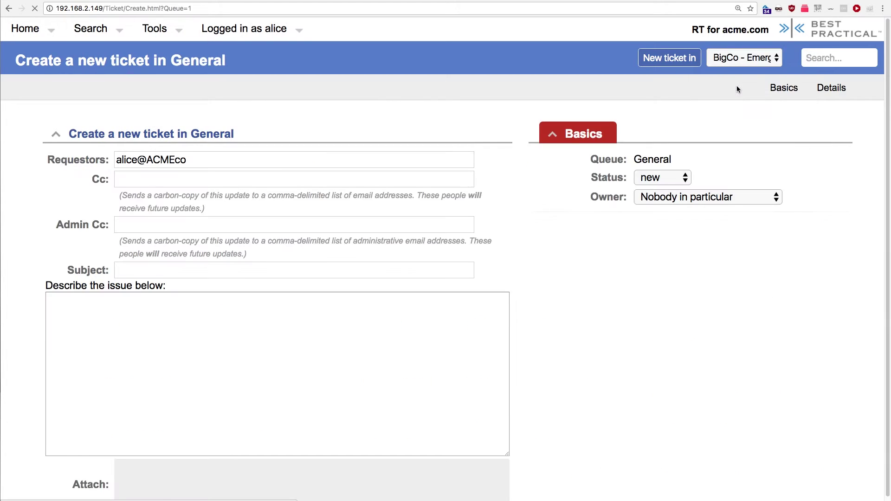
click(231, 271)
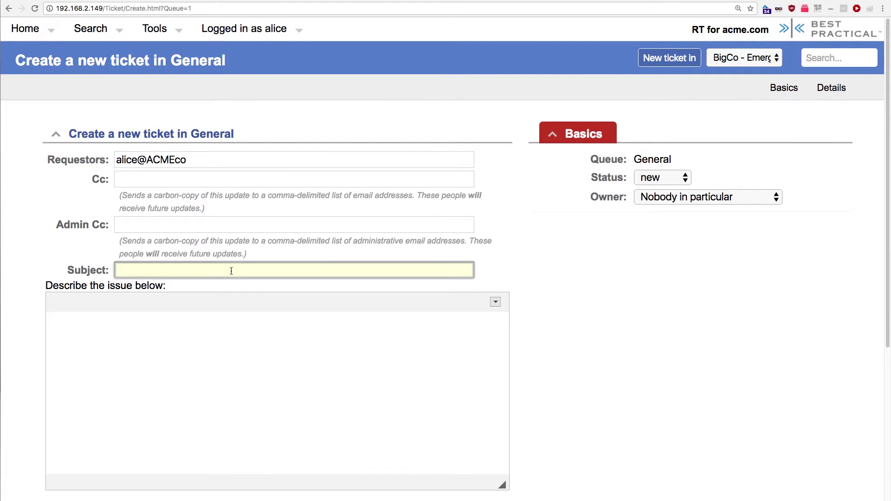
text(System Test)
text(ing Notice)
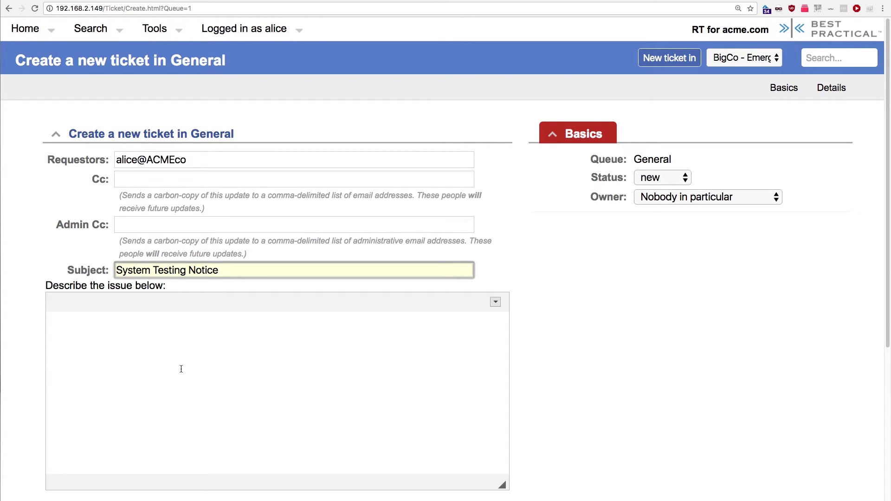
click(180, 369)
text(The system will be )
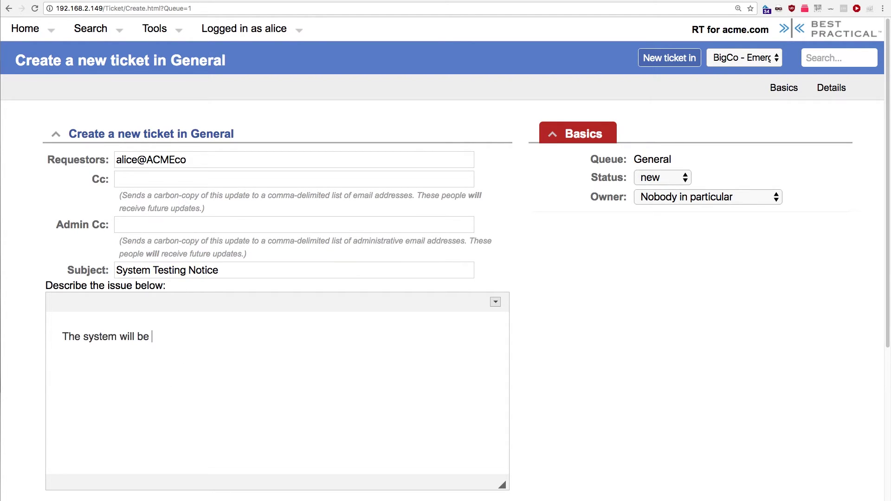
text(tested on Tuesday.)
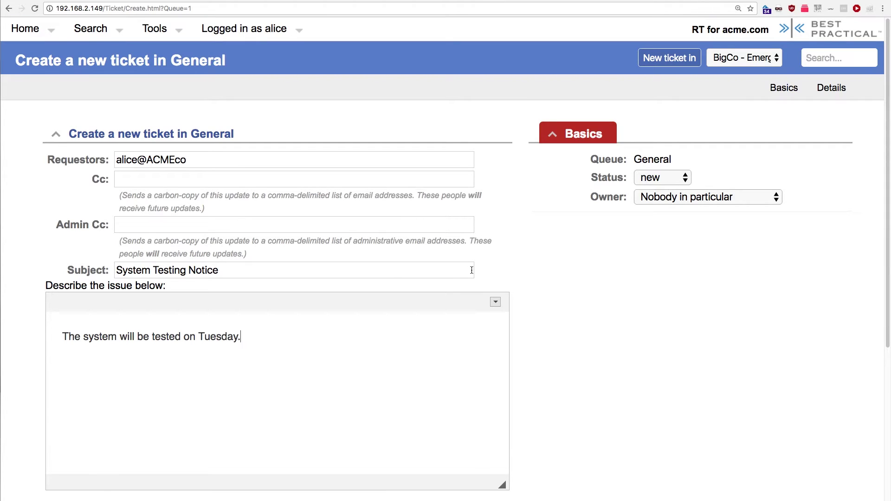
scroll(471, 270, down, 5)
click(488, 464)
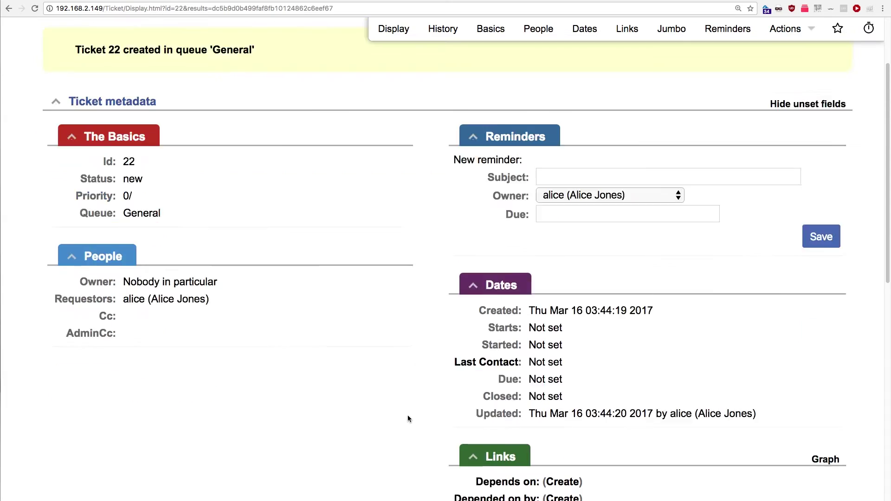
scroll(408, 415, down, 1)
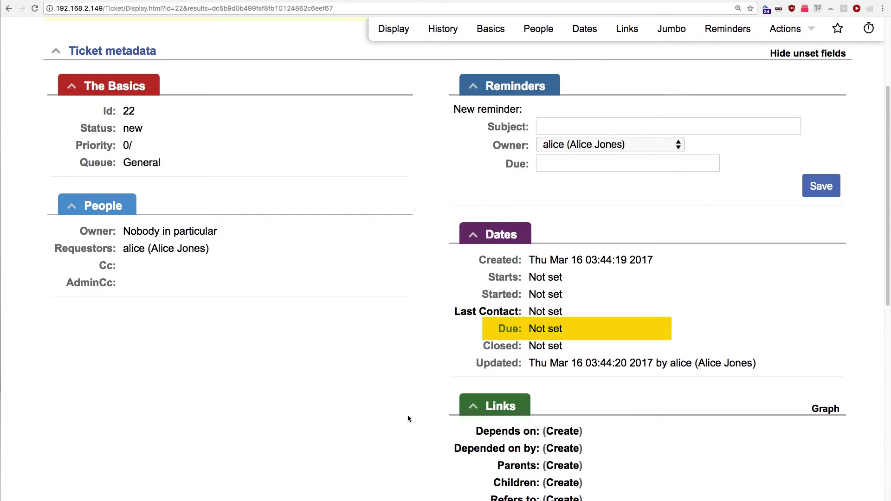
Set ticket 22's due date to 21 March 2017 and save it
click(504, 235)
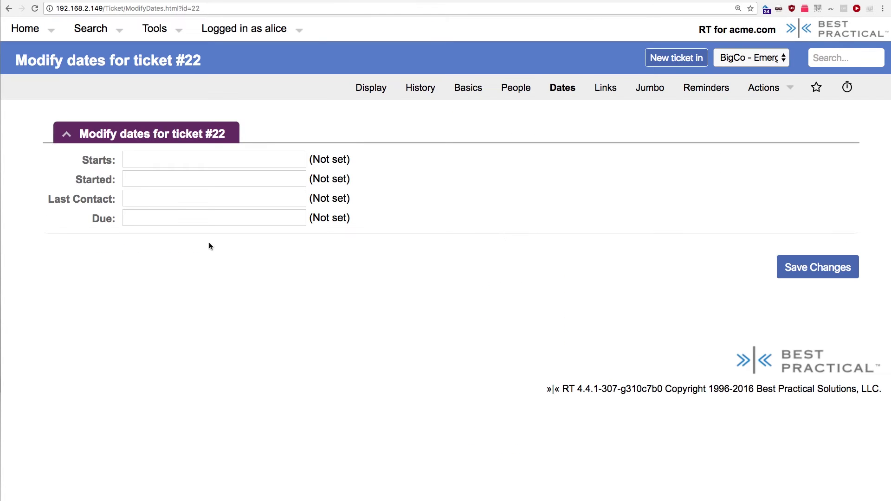
click(245, 219)
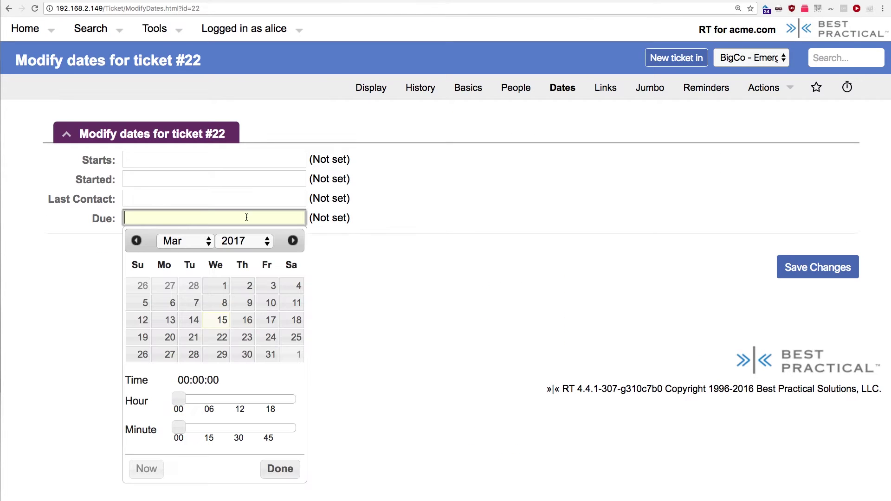
click(190, 339)
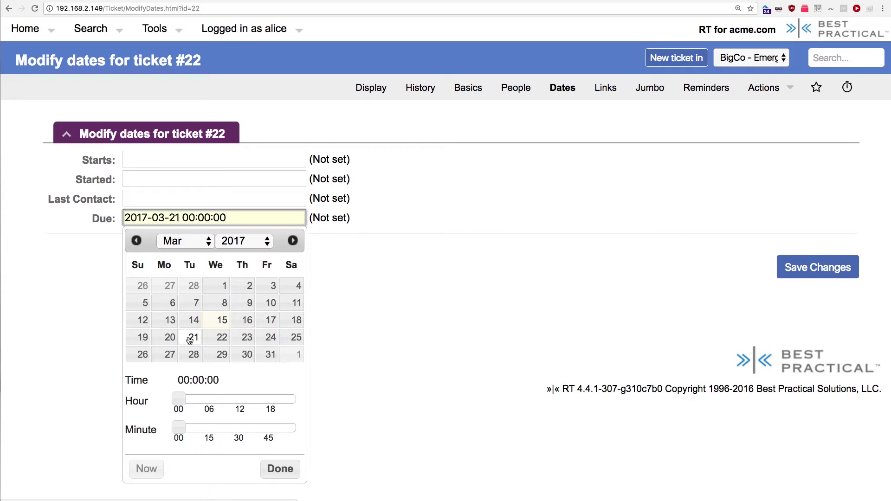
click(374, 277)
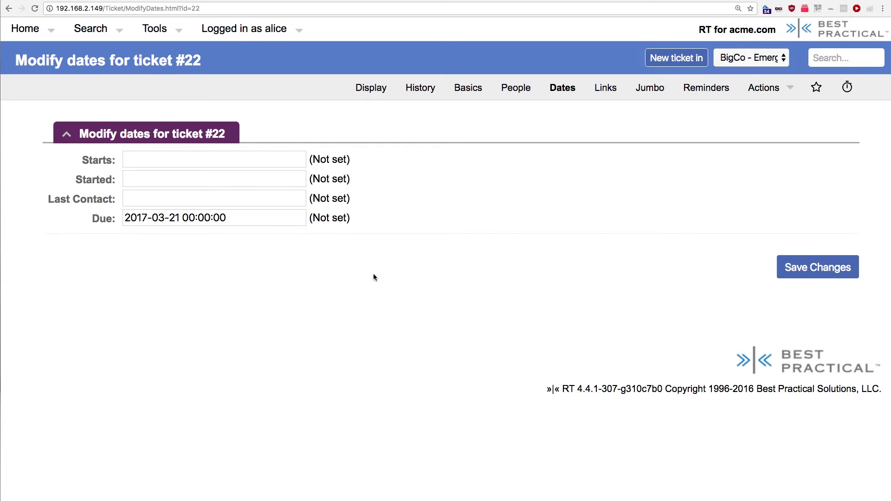
click(784, 277)
Open RT_SiteConfig.pm in vi from the terminal to check its SLA definitions
key(super+Tab)
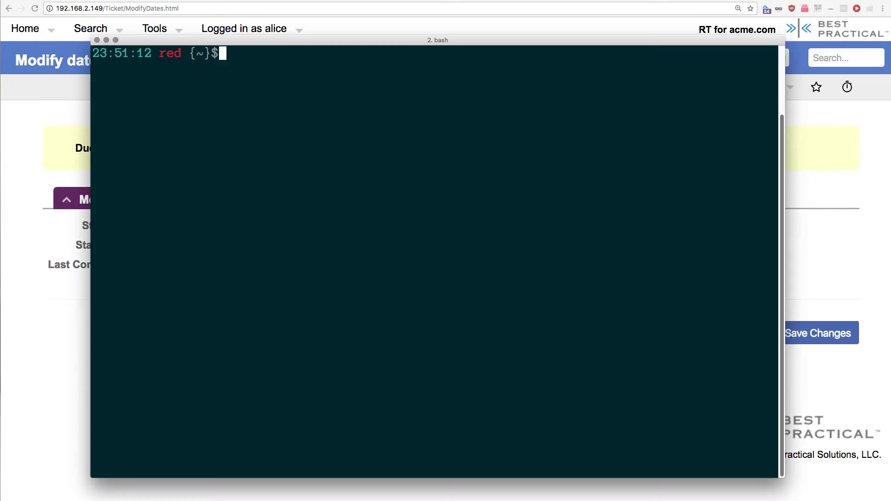
text(vi R)
text(T_S)
key(Tab)
key(Return)
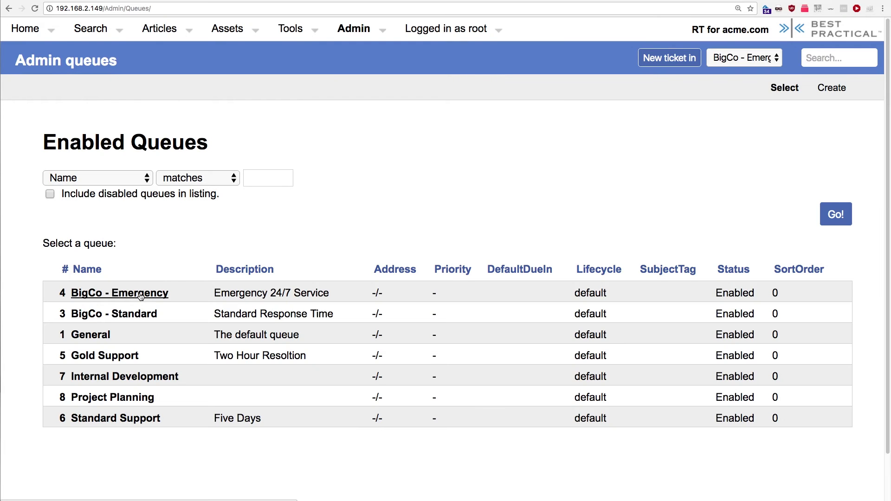
Save the BigCo - Emergency queue's SLA setting, then open ticket #23 from the refreshed search
click(140, 295)
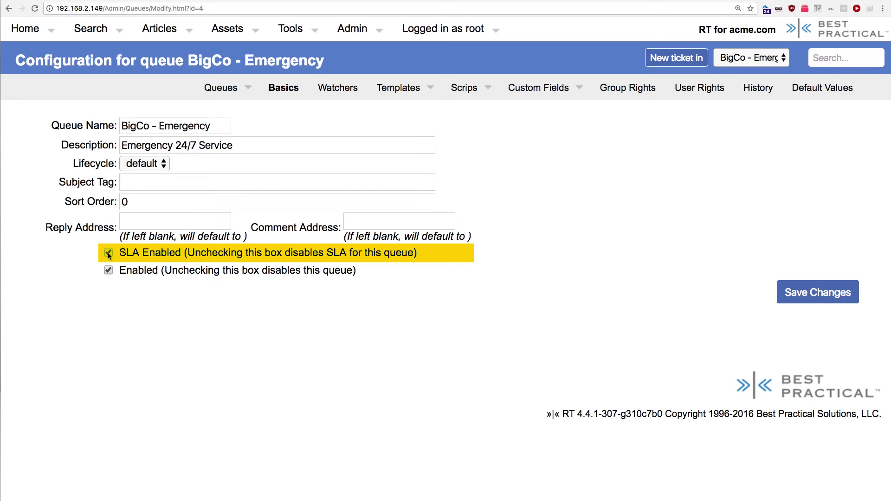
click(818, 293)
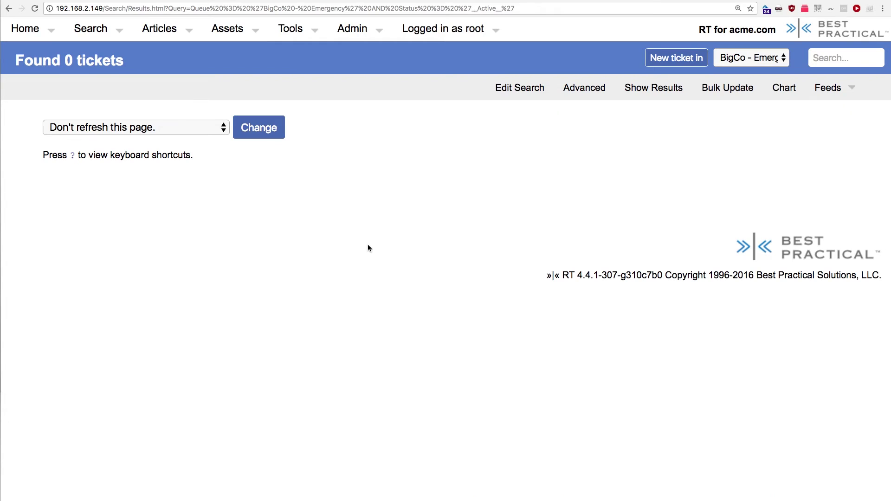
key(F5)
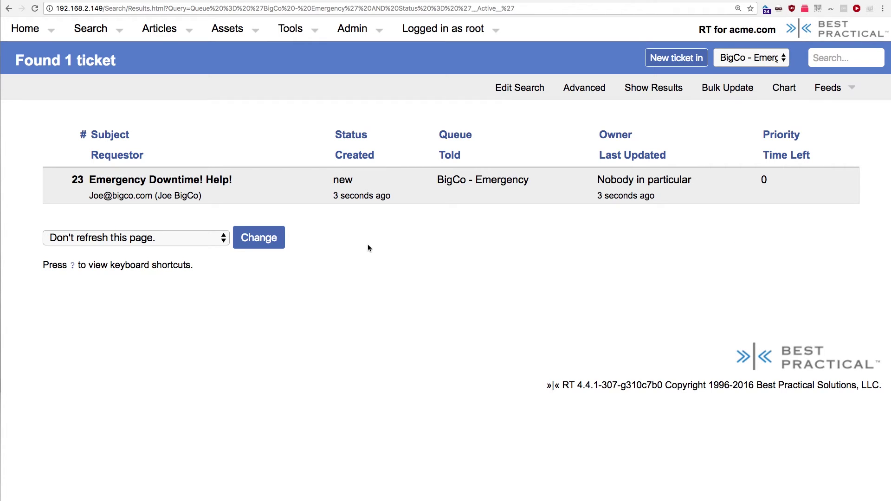
click(225, 180)
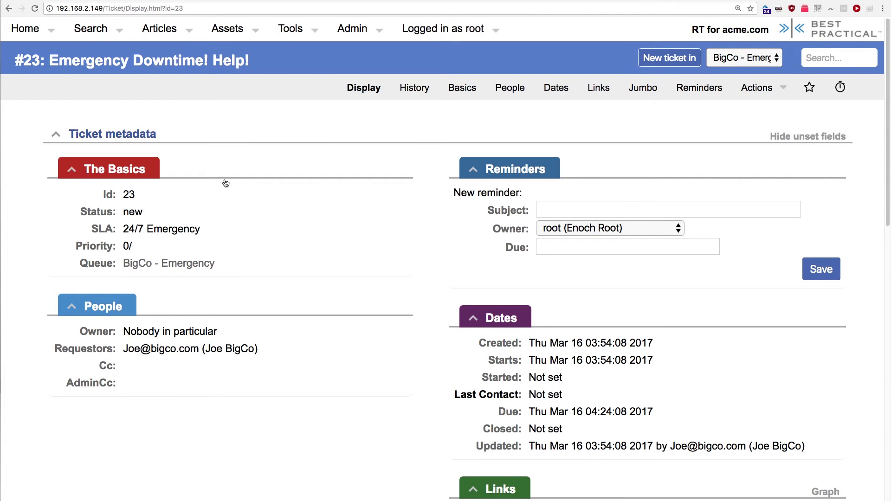
scroll(402, 269, down, 3)
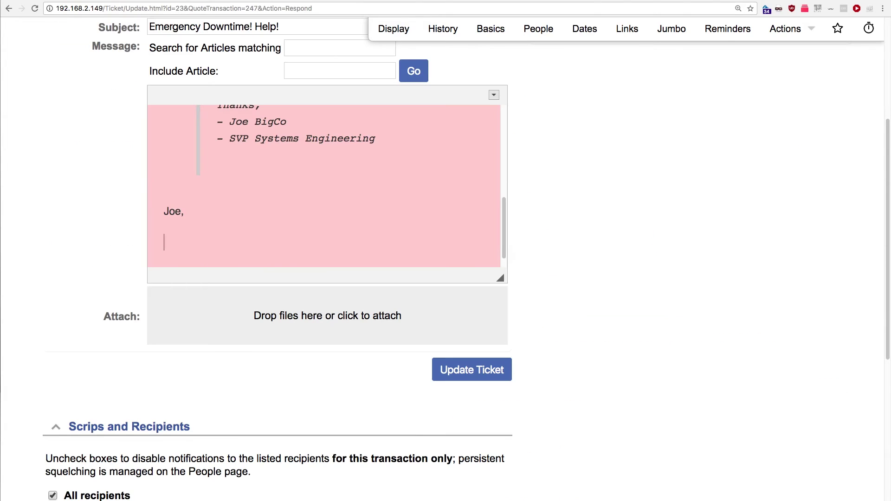
text(We are working on i)
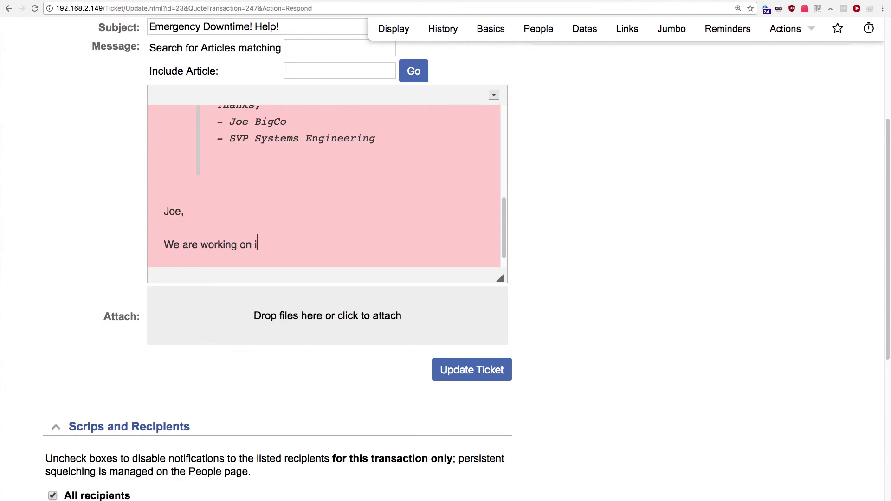
text(t!)
Send the 'We are working on it! - ACME Team' reply and reload ticket #23
key(Return)
key(Return)
text(- )
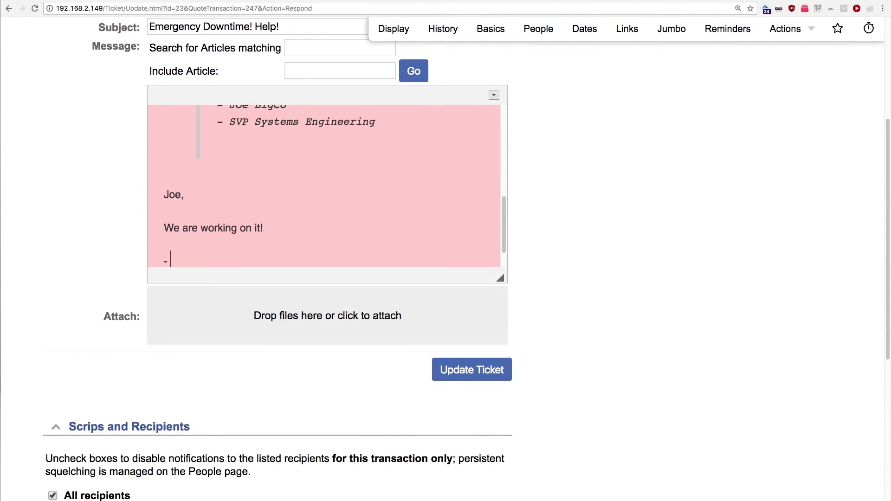
text(ACME Te)
text(am)
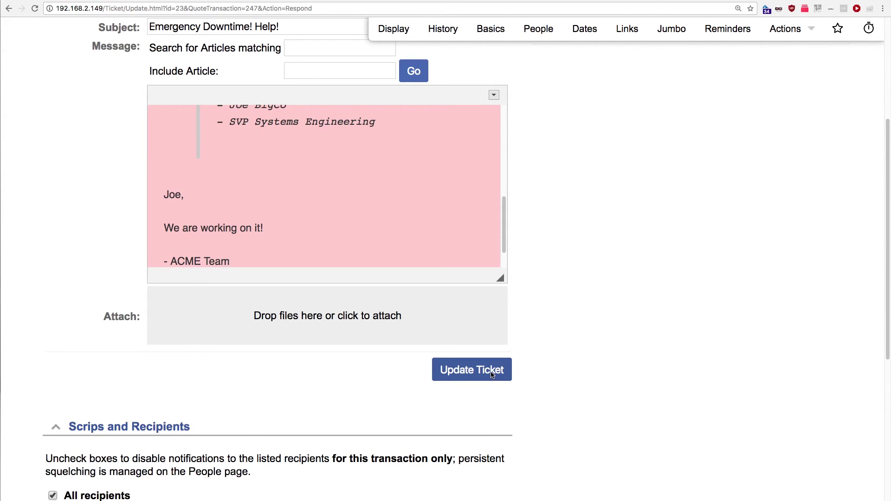
click(492, 372)
scroll(455, 319, down, 3)
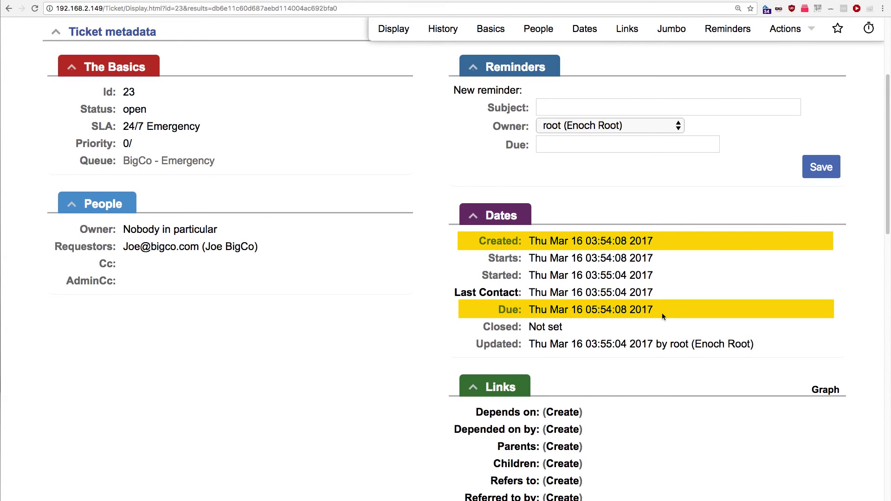
key(ctrl+r)
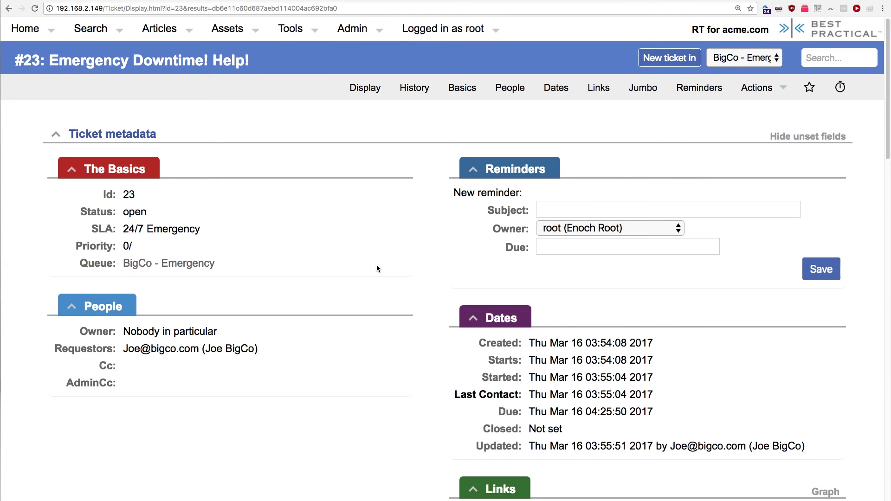
scroll(377, 265, down, 15)
scroll(377, 265, up, 3)
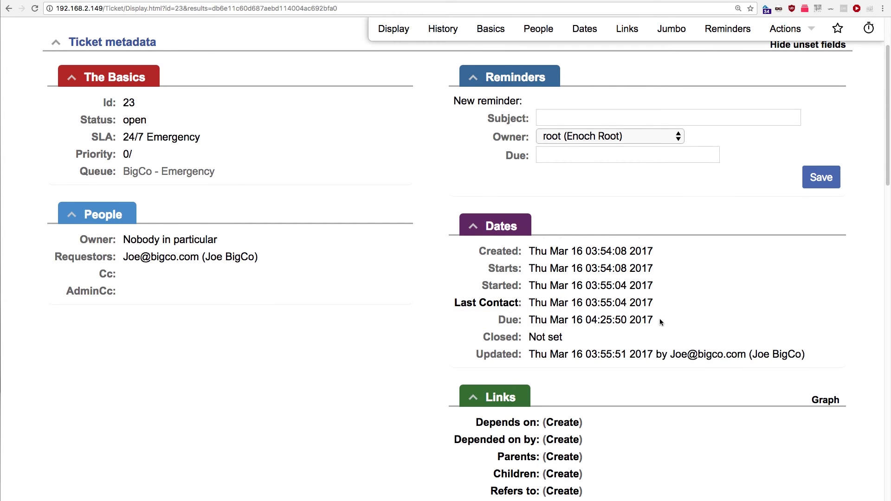
scroll(659, 318, down, 10)
Reply 'Got it Joe, thanks for the info! - ACME Team' to Joe's latest message
click(716, 108)
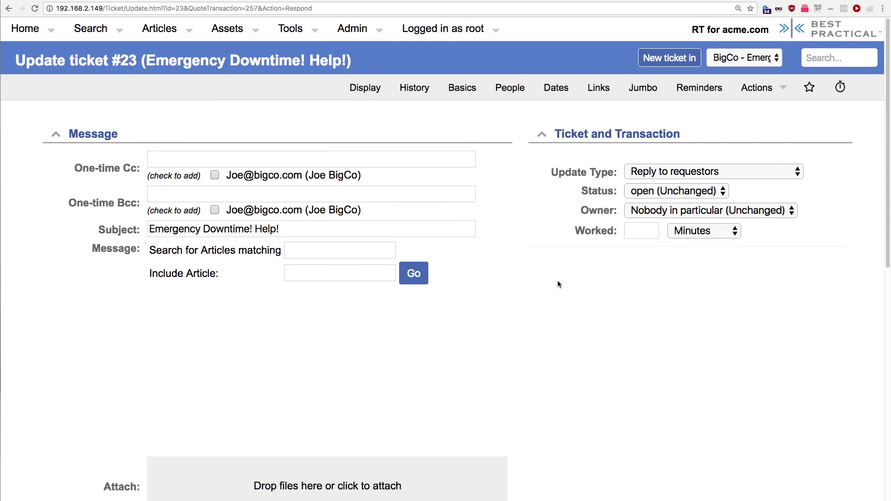
text(Got it Joe)
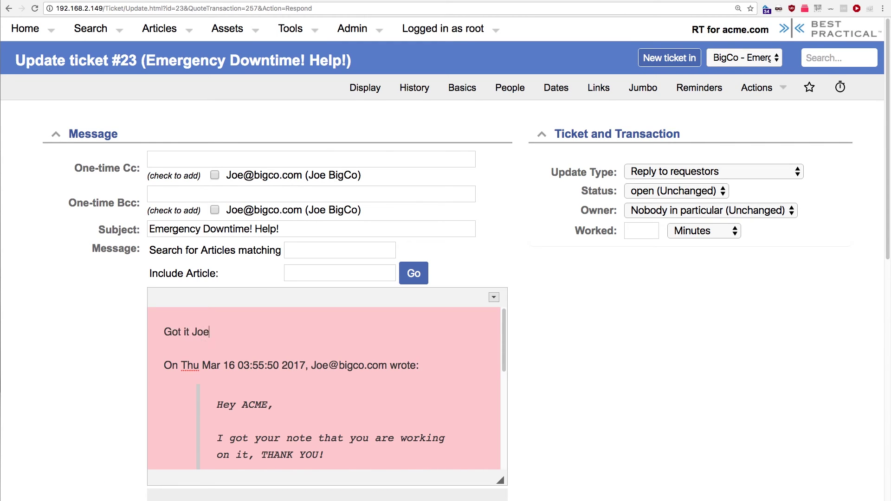
text(, thanks for the info!)
key(Return)
key(Return)
text(- ACME)
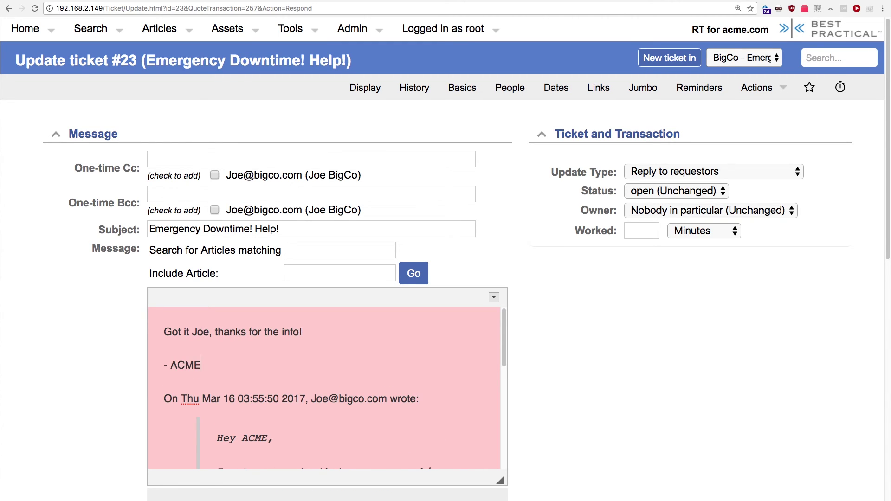
text( Team)
scroll(561, 345, down, 5)
click(472, 408)
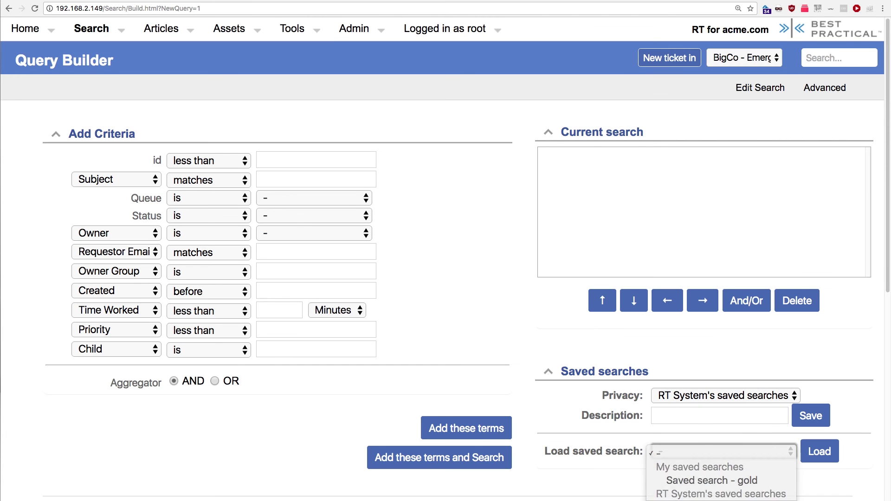
Load 'Saved search - gold copy', open Gold Support Dash, and highlight ticket 12's due date
click(711, 480)
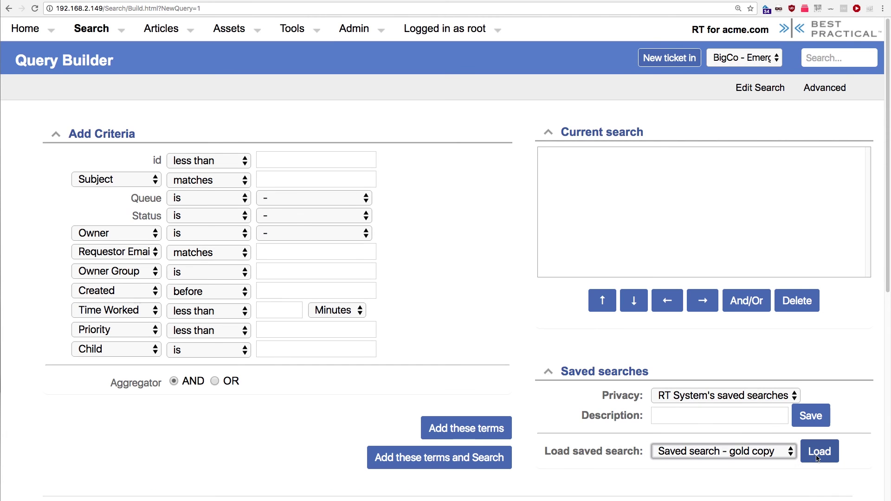
click(820, 451)
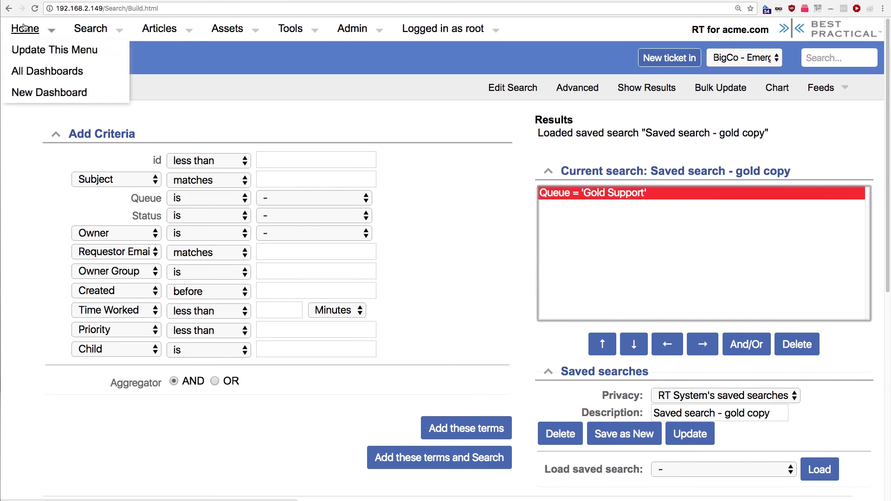
click(50, 71)
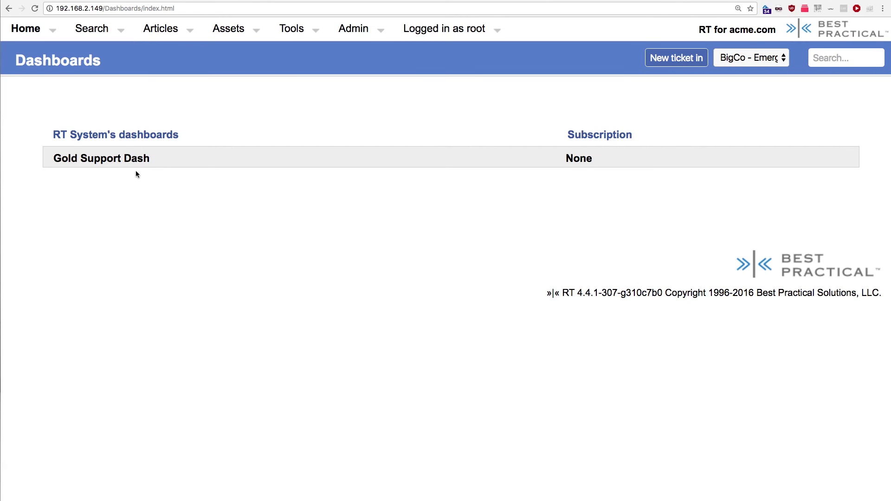
click(112, 158)
scroll(35, 238, down, 3)
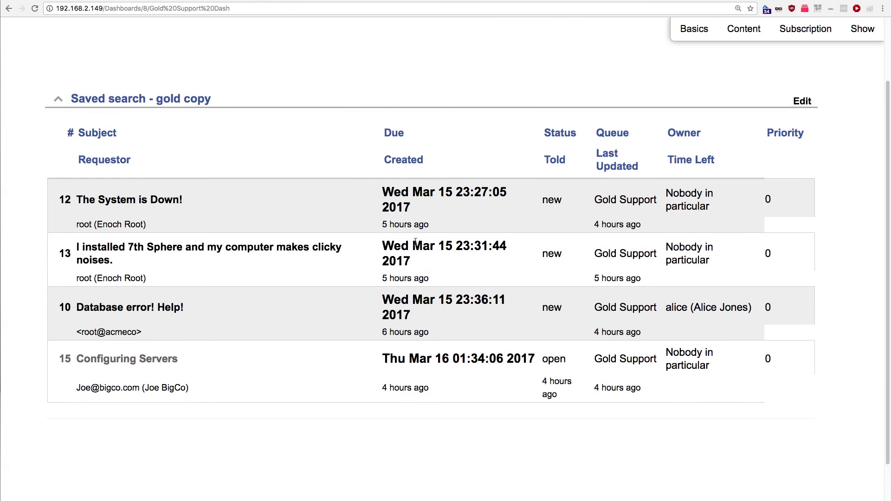
drag(439, 212, 382, 189)
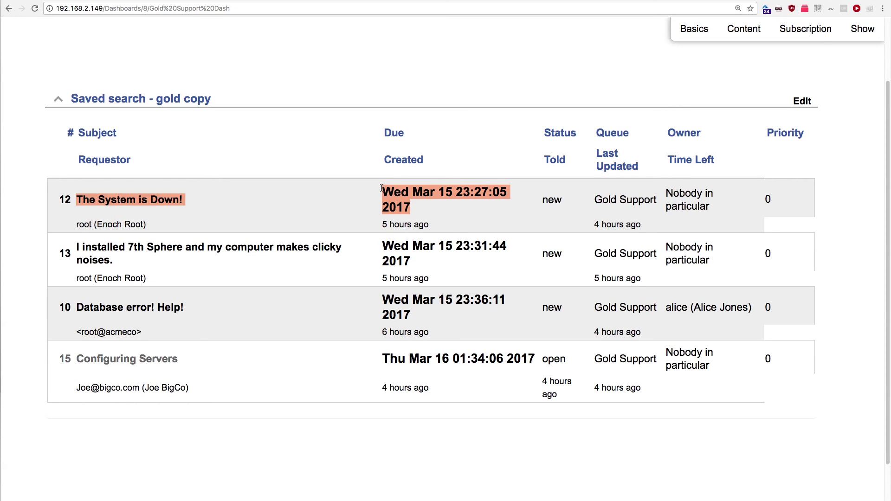
scroll(340, 209, up, 3)
Go back to the RT at a glance page from the Home menu
click(25, 28)
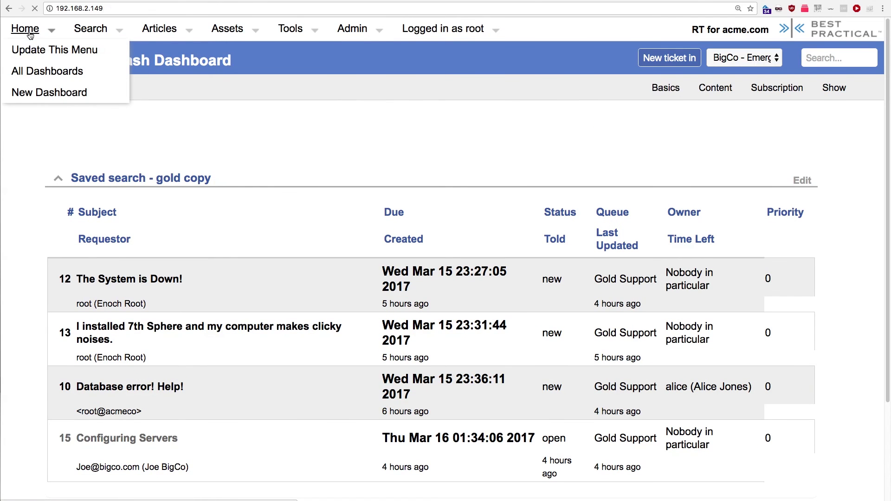